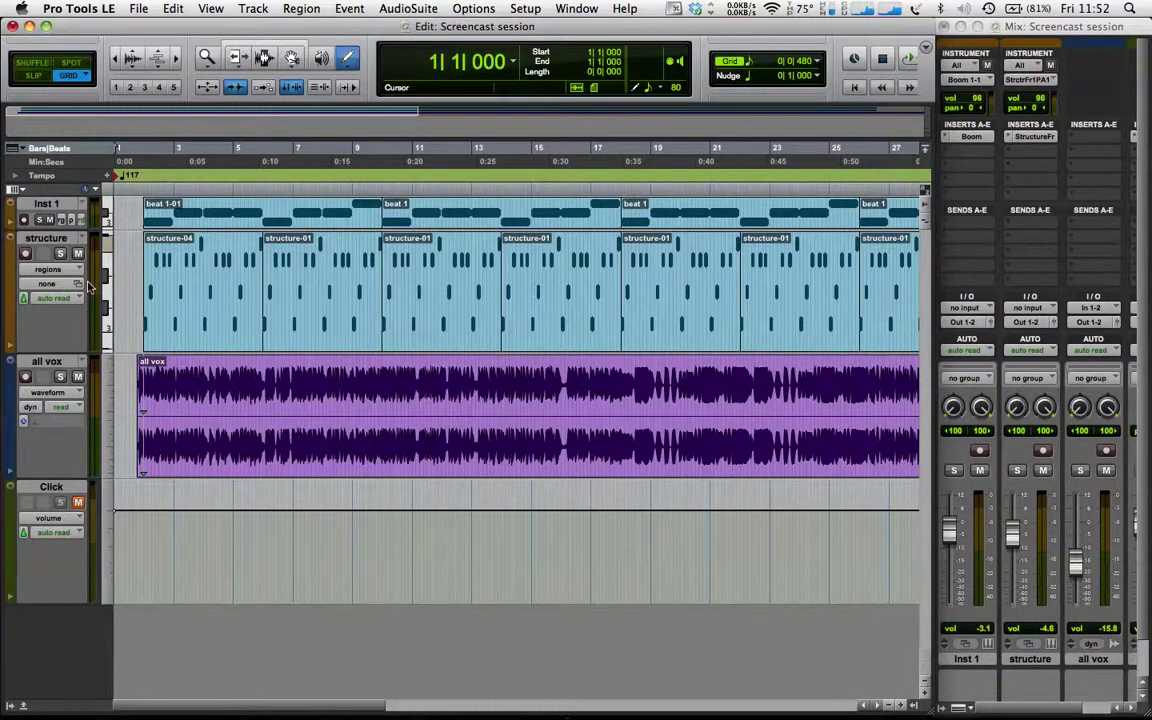
# Set the all vox track height to jumbo.
pyautogui.click(117, 402)
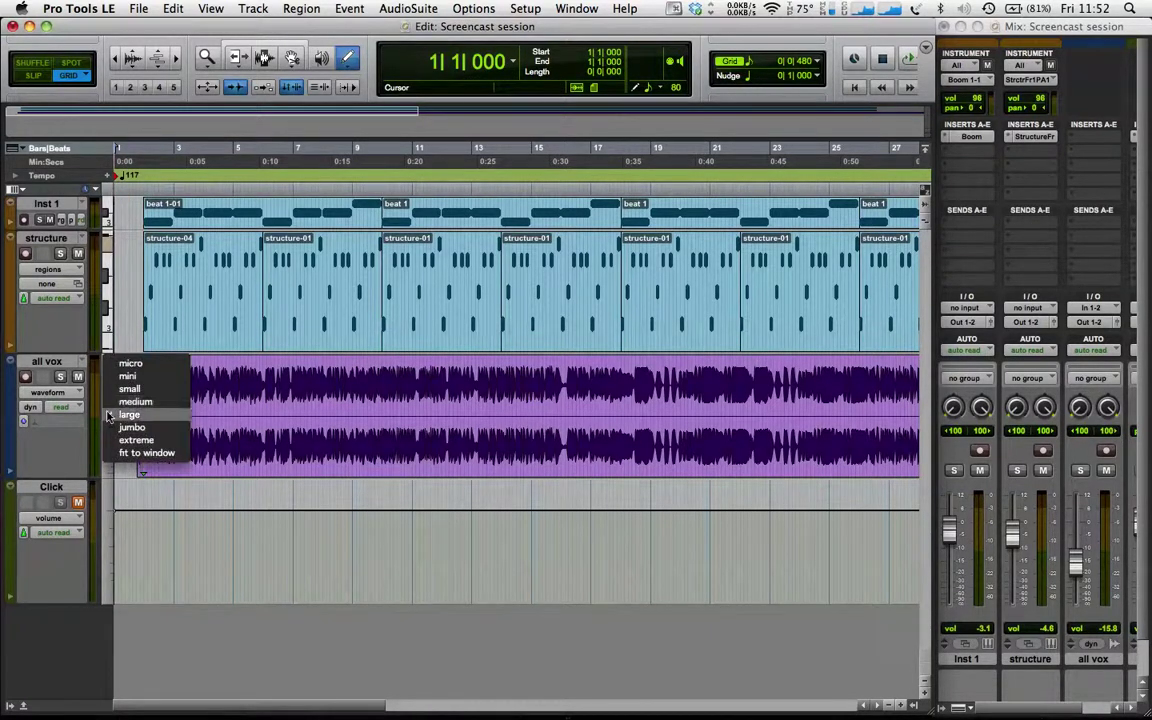
pyautogui.click(131, 427)
pyautogui.scroll(-1, 185, 385)
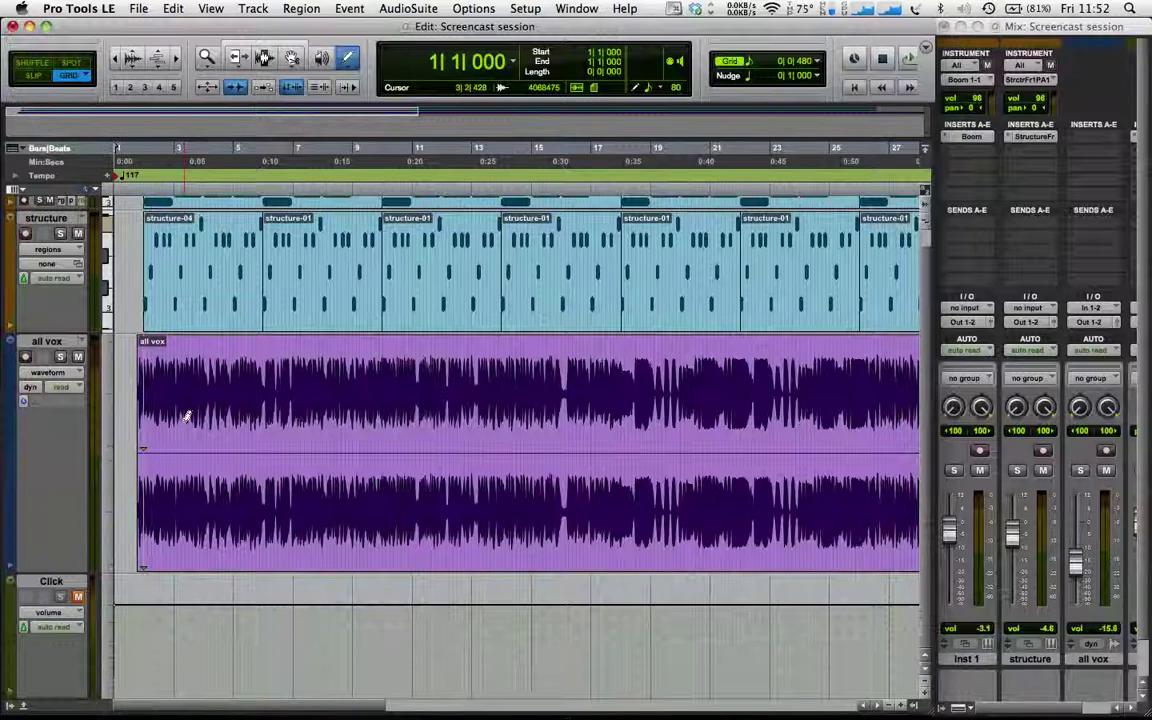
# Play the session, solo the all vox track briefly, then unsolo it and stop playback.
pyautogui.press('space')
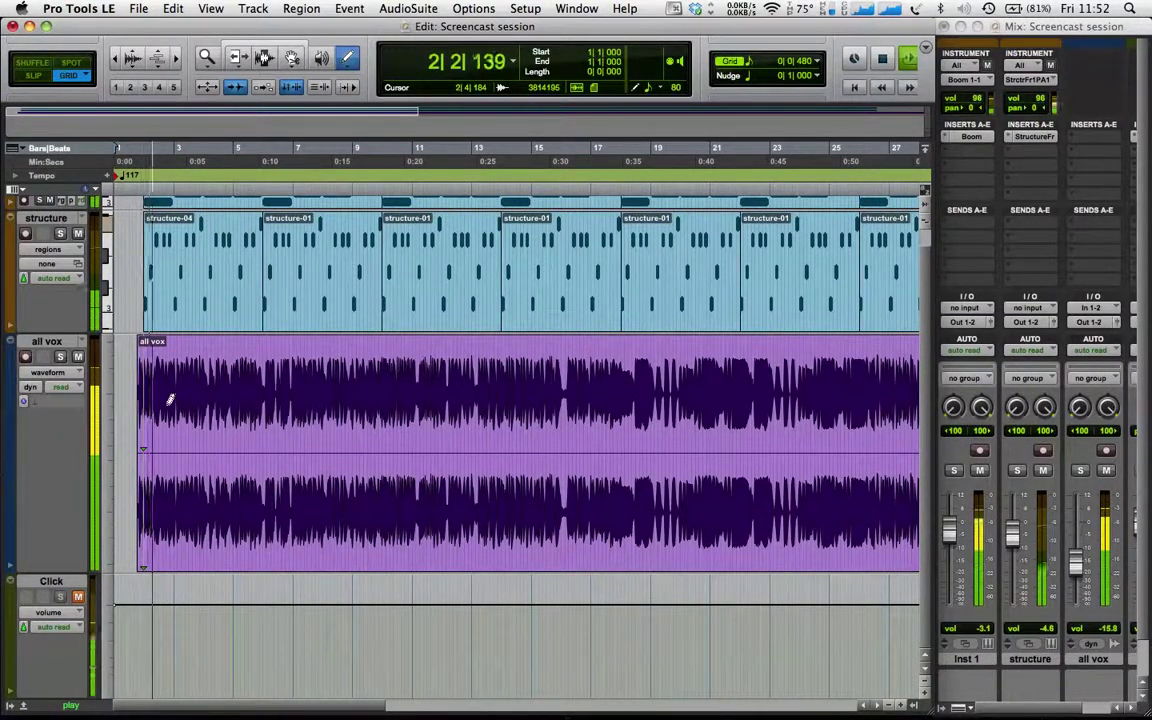
pyautogui.click(59, 358)
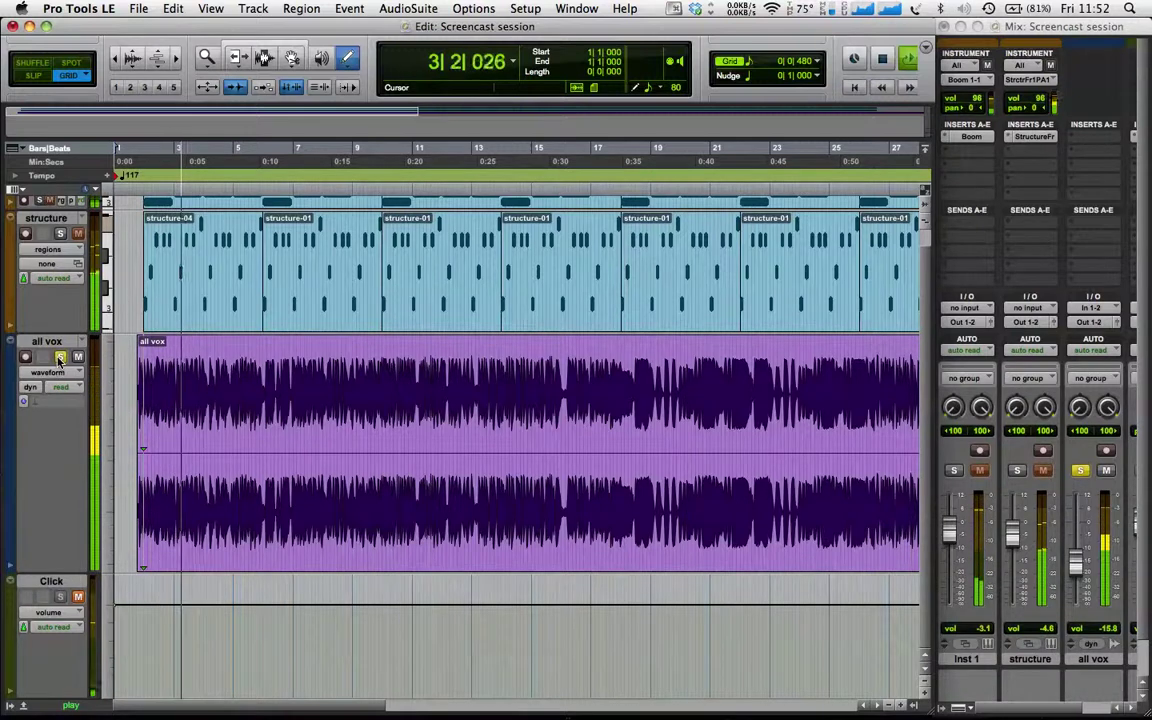
pyautogui.click(59, 358)
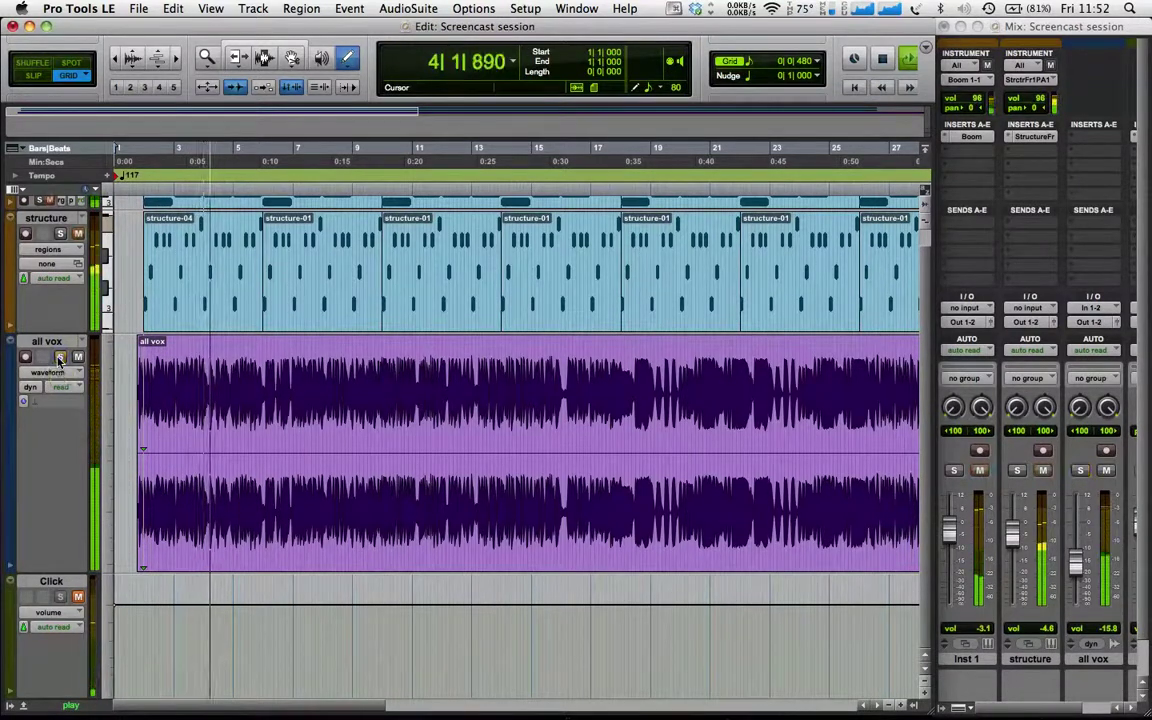
pyautogui.press('space')
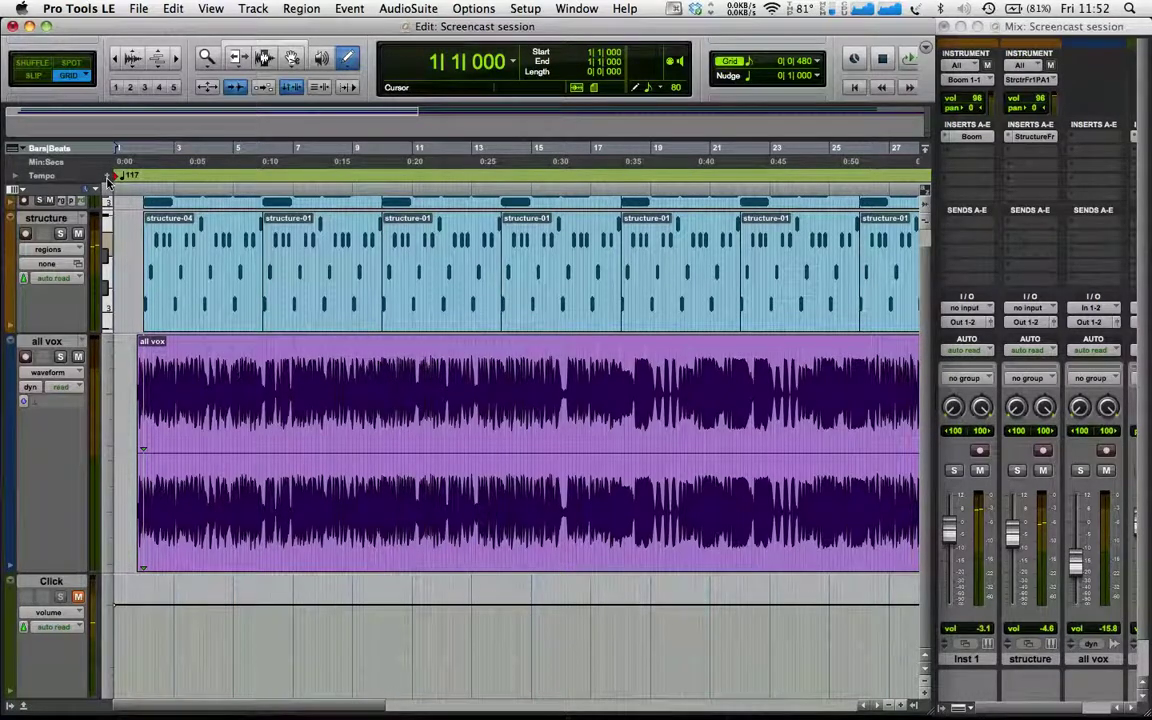
pyautogui.click(107, 176)
pyautogui.write('125')
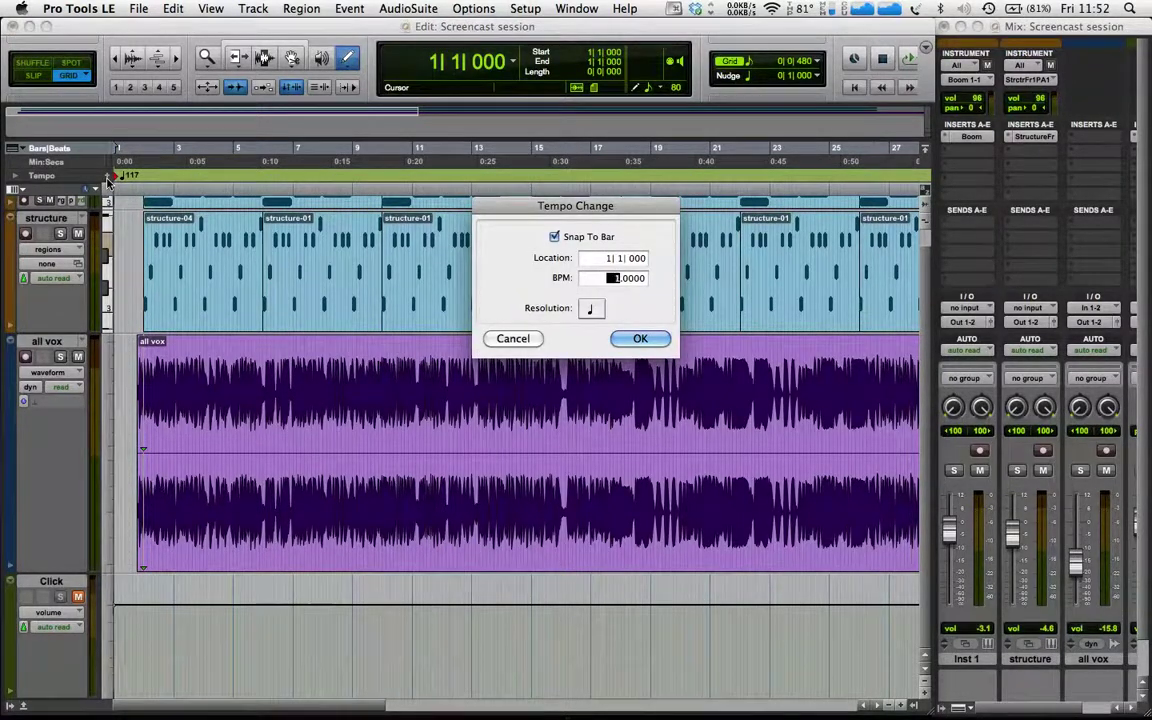
pyautogui.press('Return')
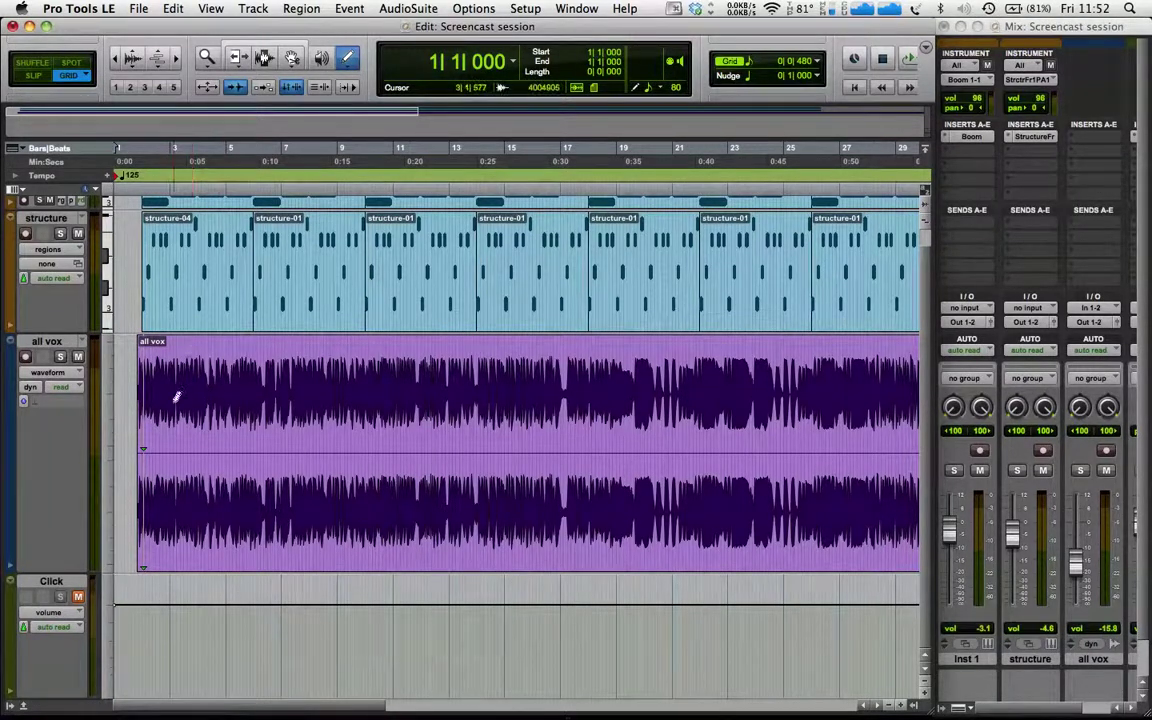
pyautogui.click(159, 163)
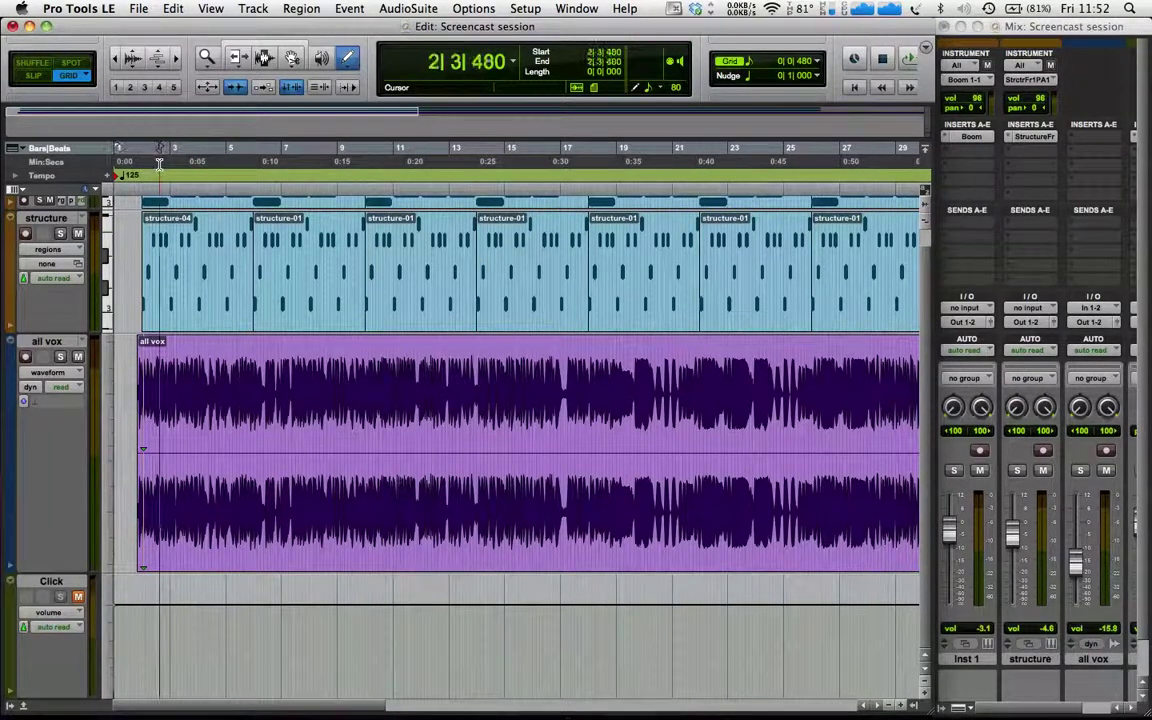
pyautogui.press('space')
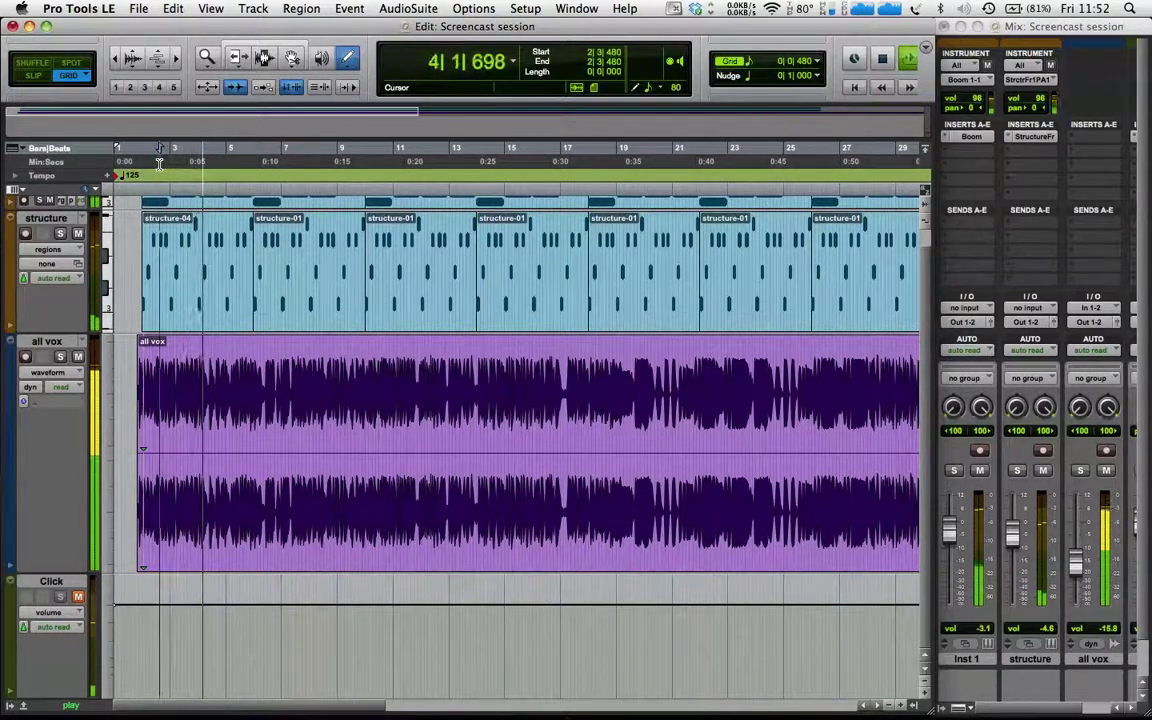
pyautogui.press('space')
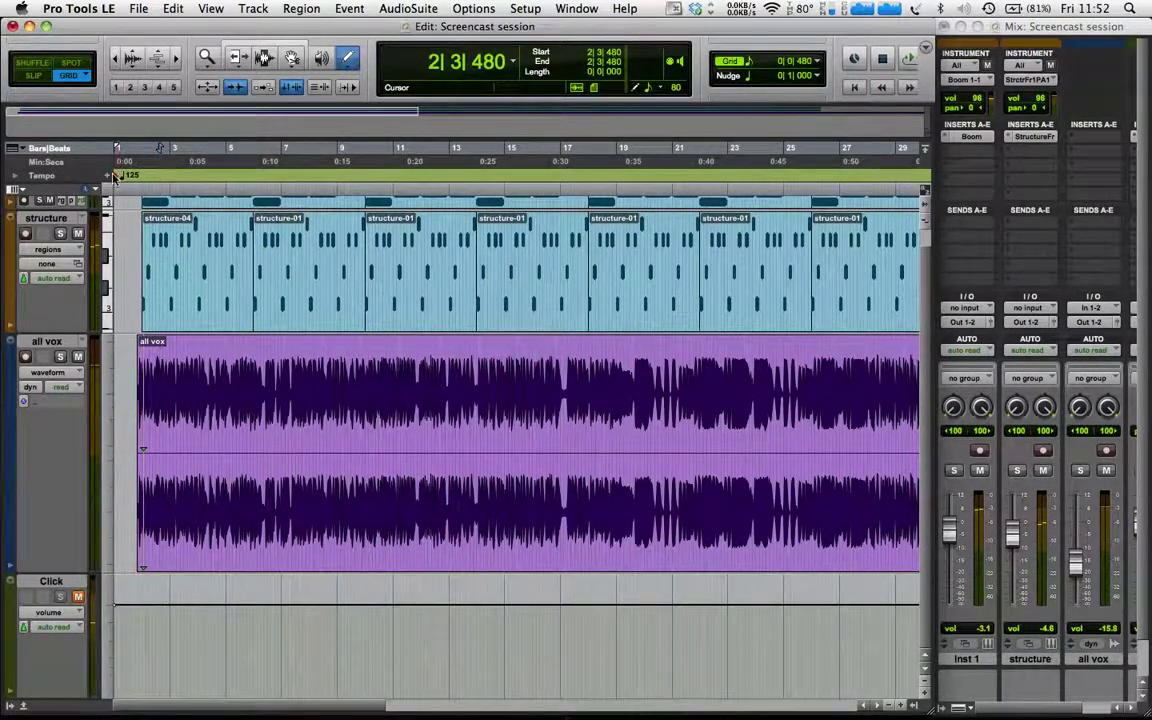
pyautogui.click(162, 8)
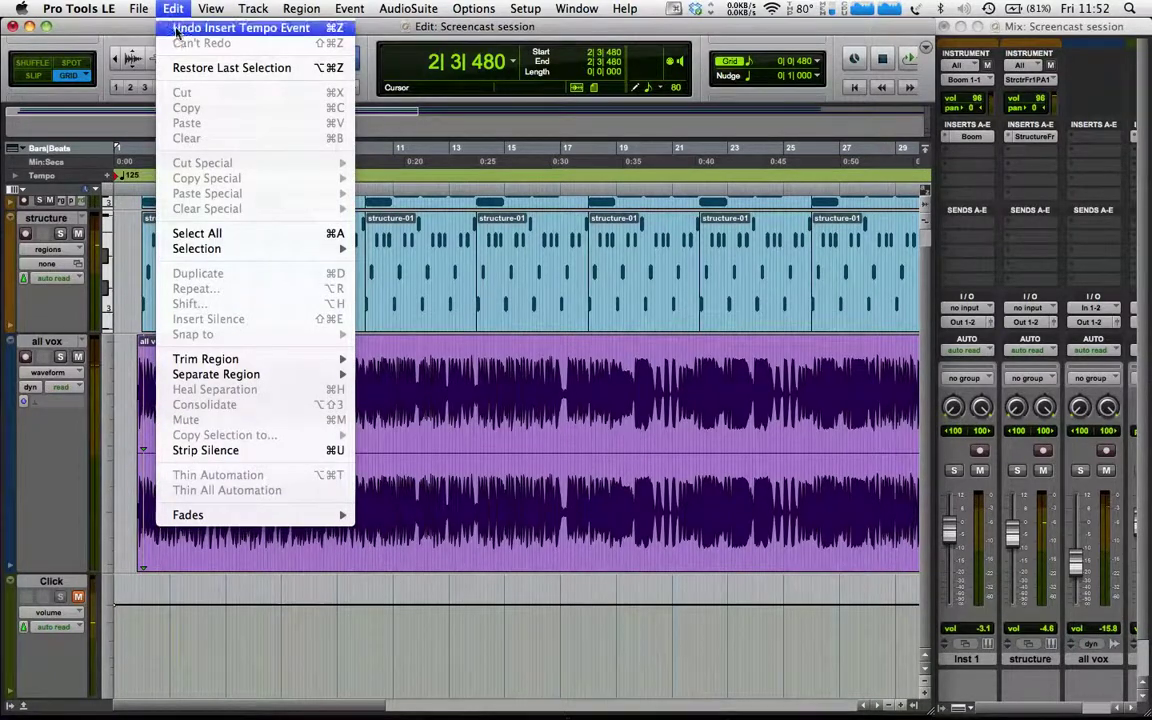
pyautogui.click(176, 34)
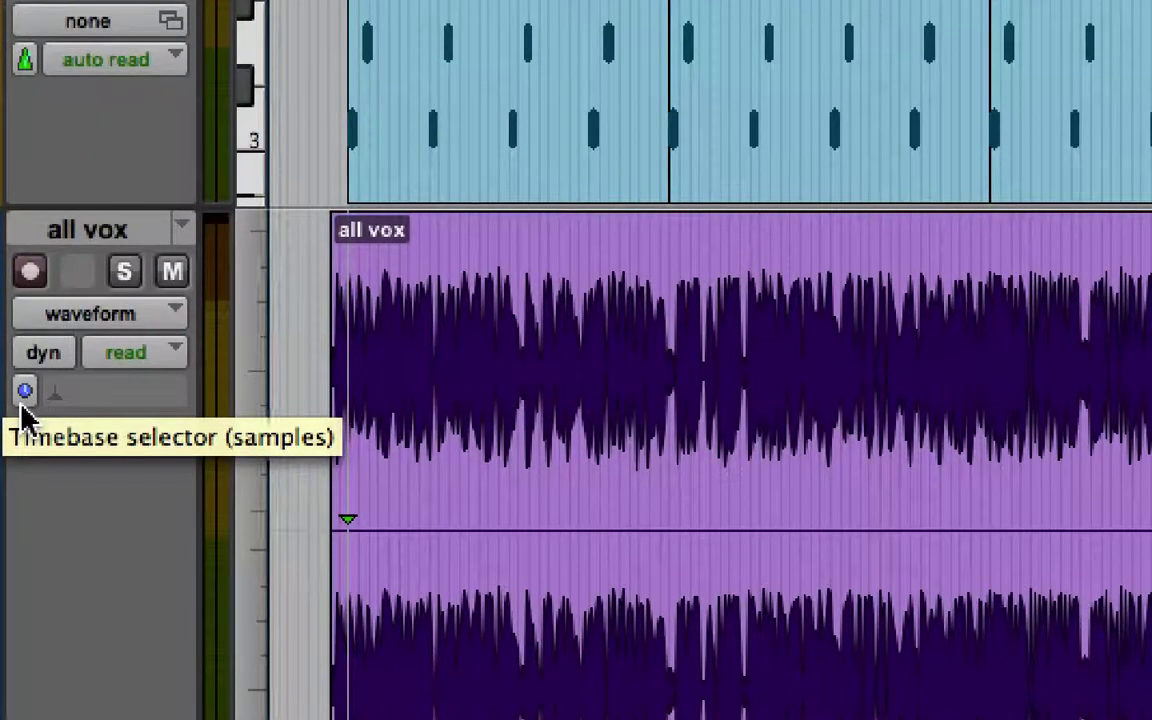
# Switch the all vox track to Ticks timebase and enable Polyphonic Elastic Audio.
pyautogui.click(22, 404)
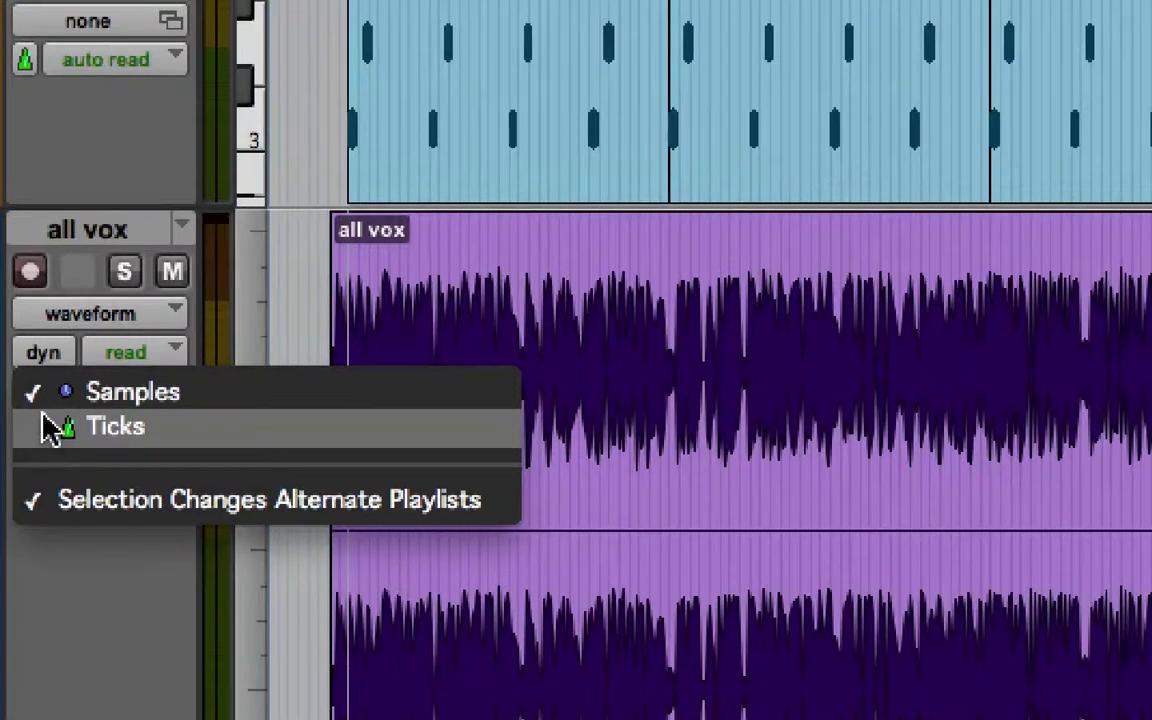
pyautogui.click(47, 428)
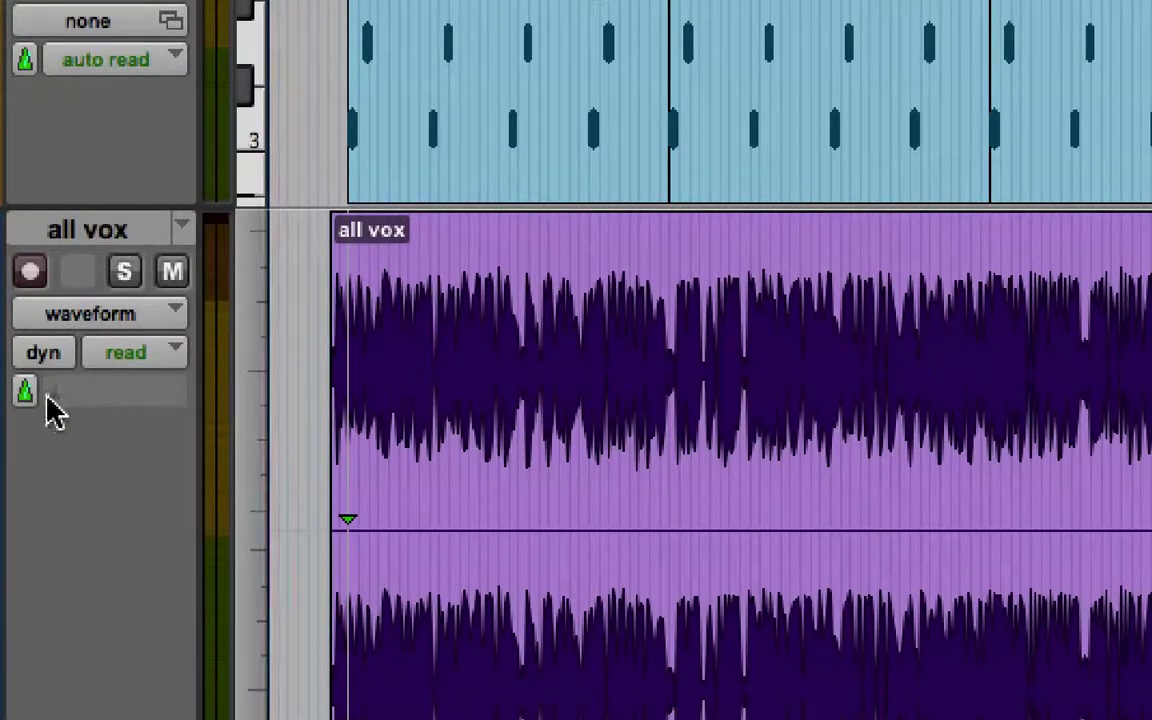
pyautogui.click(53, 406)
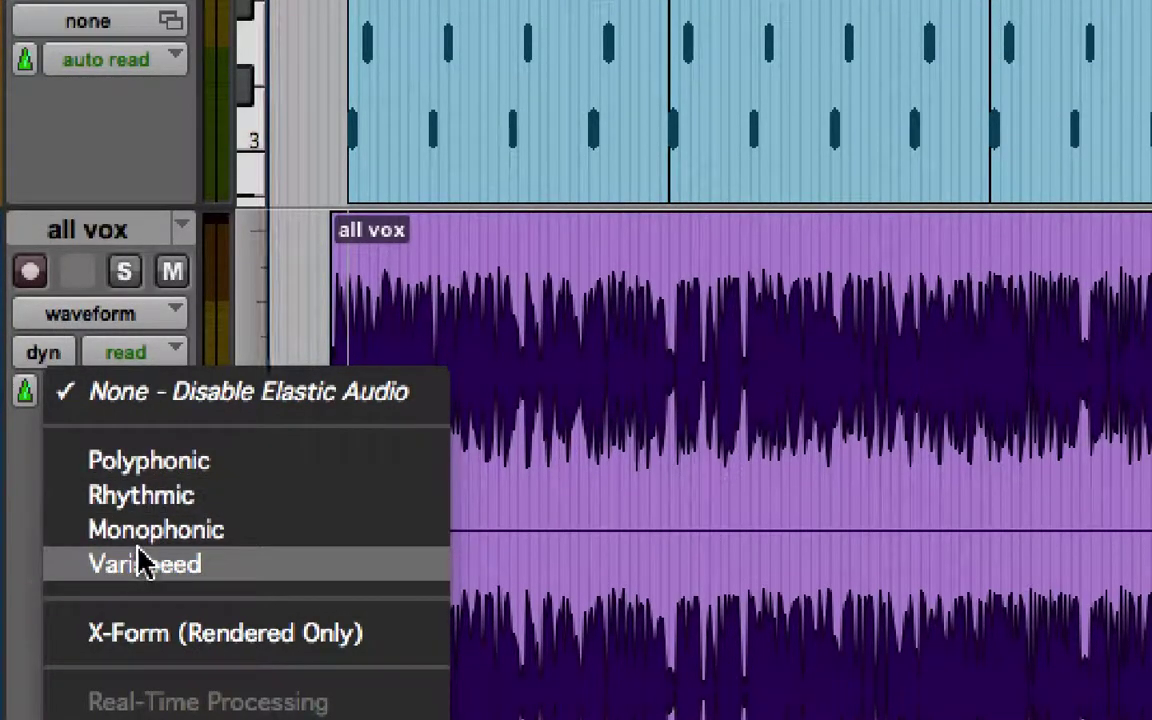
pyautogui.click(150, 461)
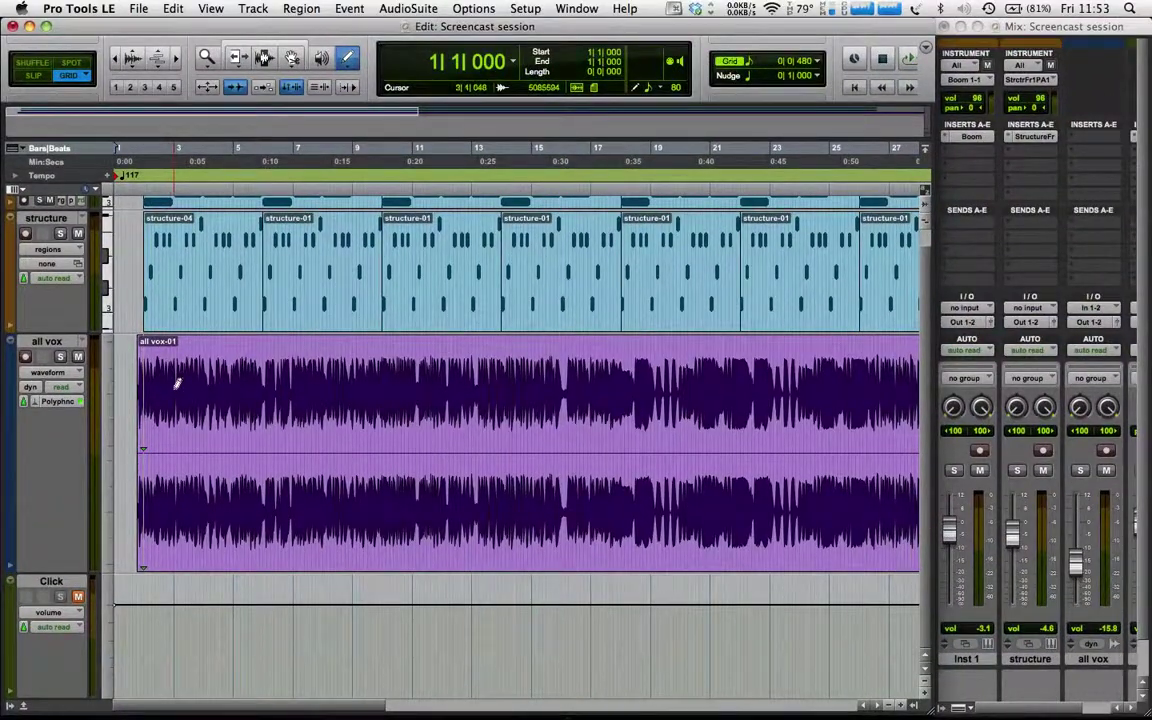
# Zoom the timeline out twice with Cmd+[ to show the full regions.
pyautogui.press('super+bracketleft')
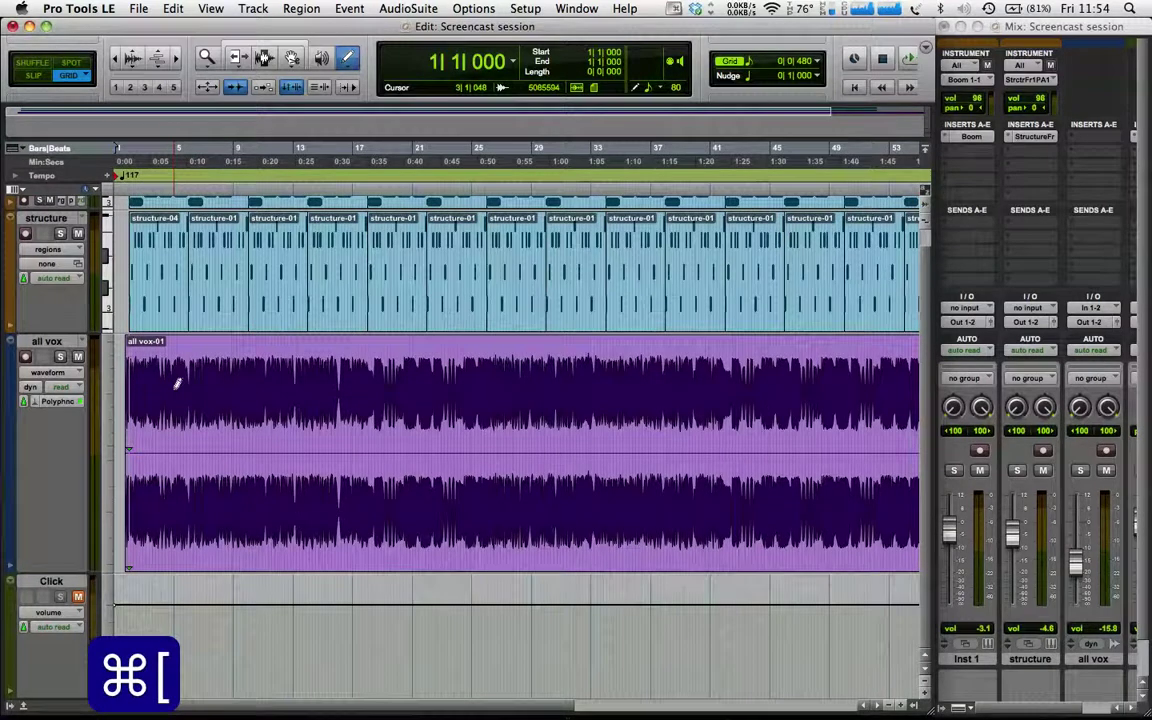
pyautogui.press('super+bracketleft')
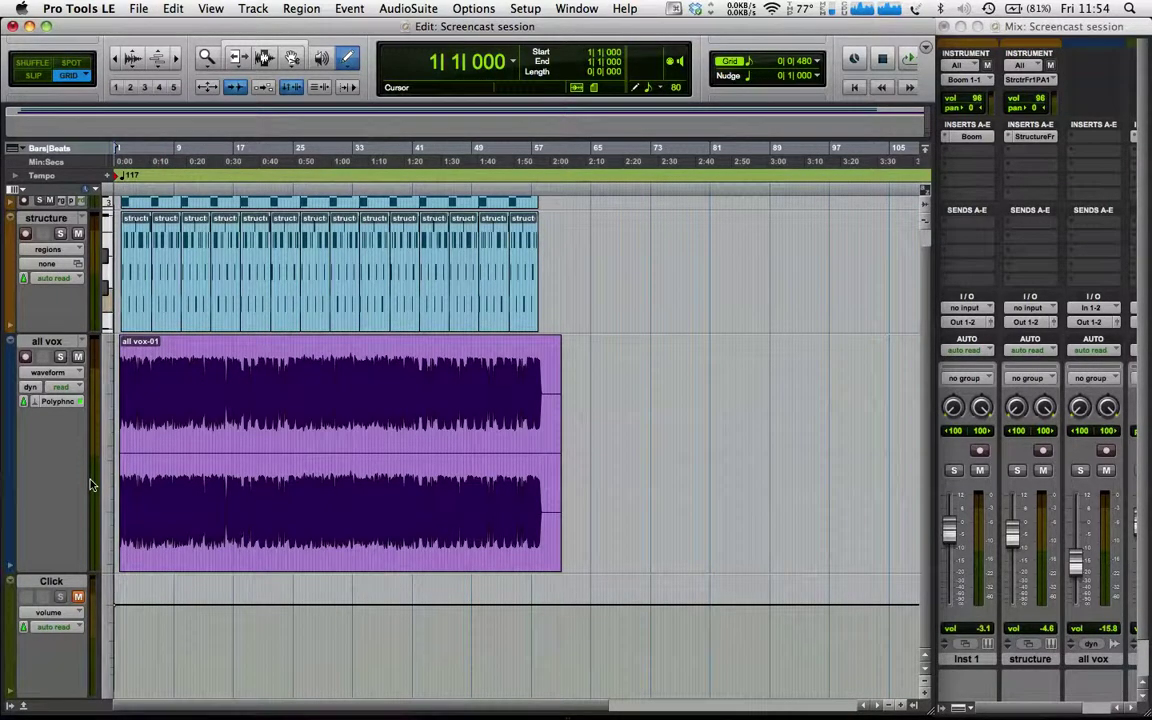
# Add a 125 BPM tempo change at the session start and play it back.
pyautogui.click(107, 176)
pyautogui.write('12')
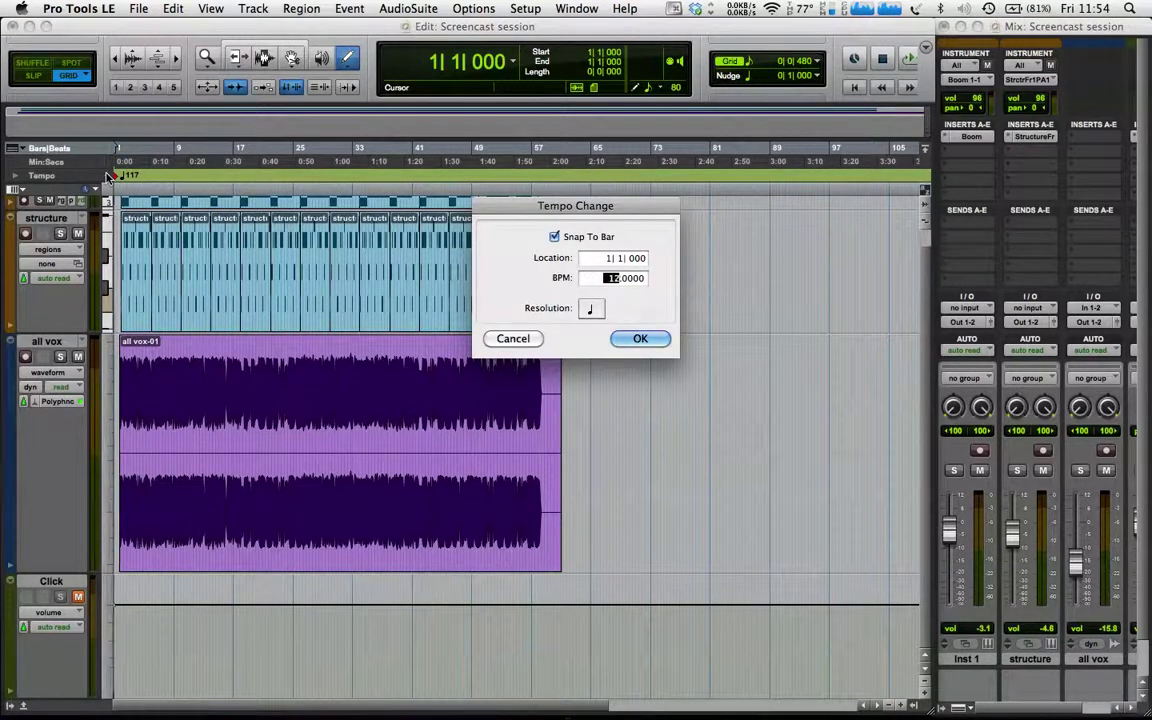
pyautogui.write('5')
pyautogui.press('Return')
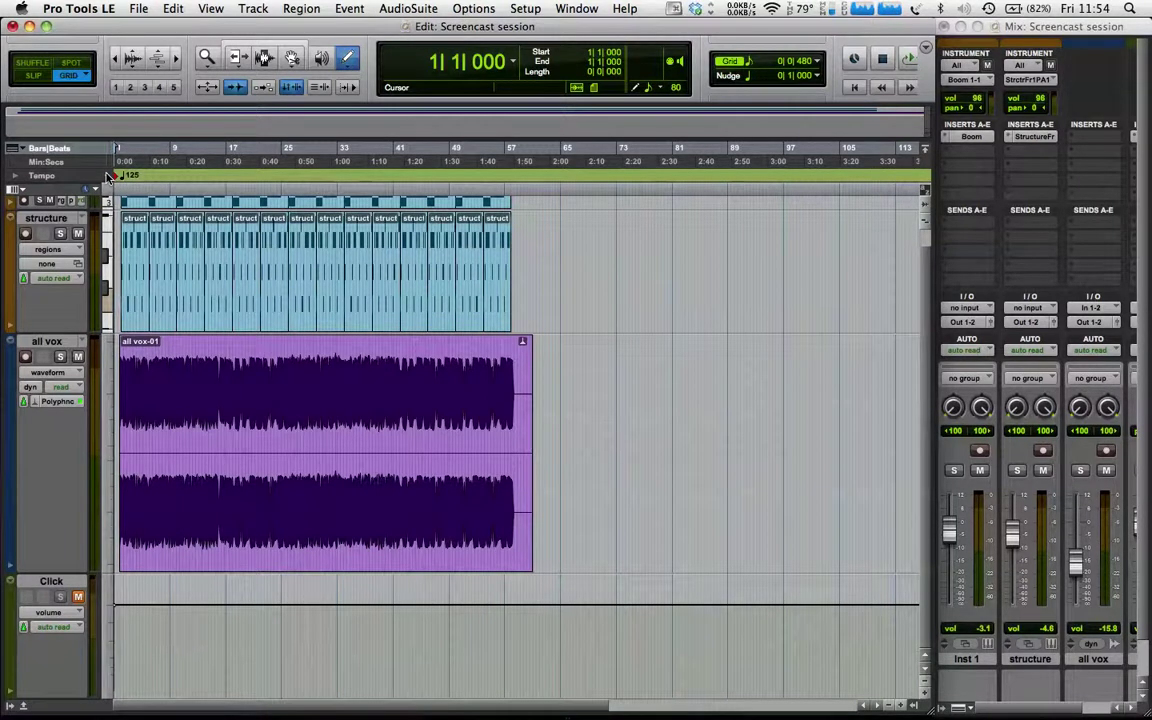
pyautogui.press('space')
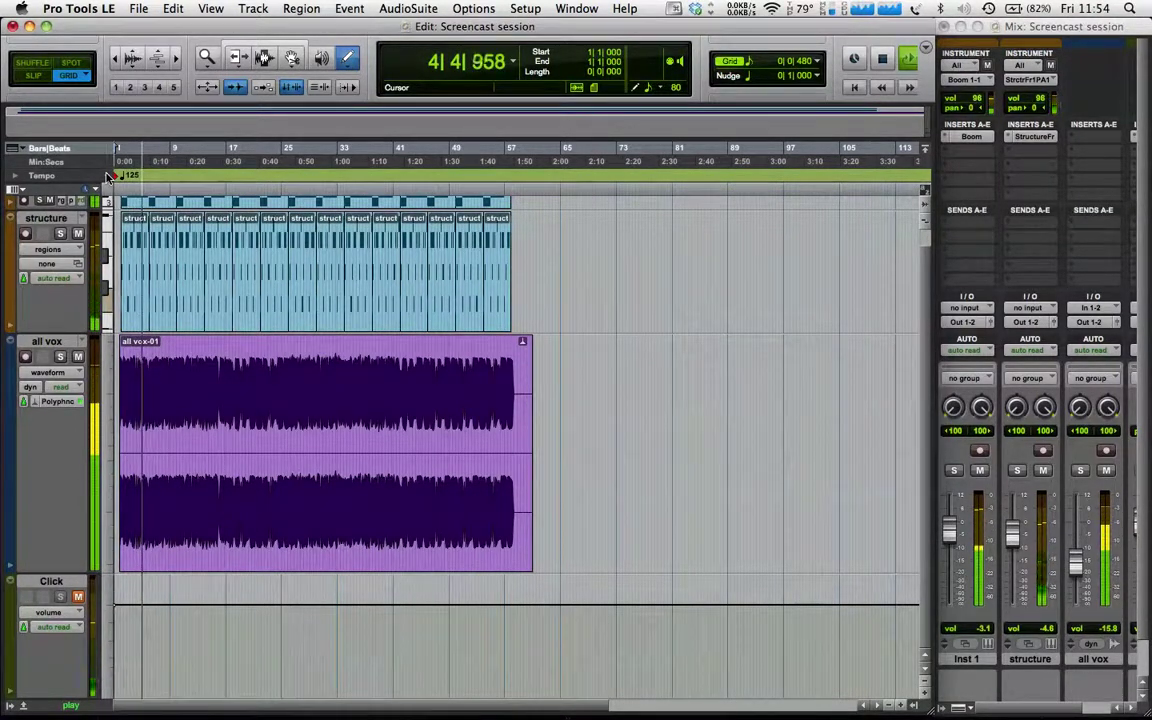
pyautogui.press('space')
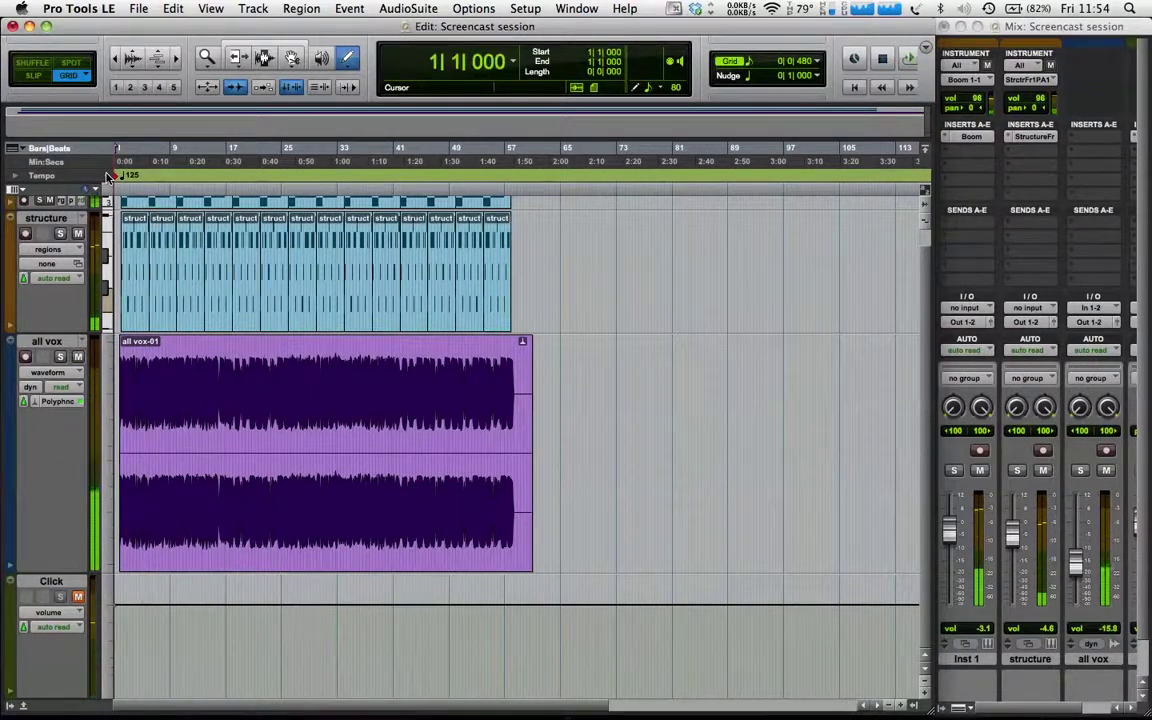
# Change the tempo marker from 125 to 95 BPM and play the session.
pyautogui.doubleClick(114, 176)
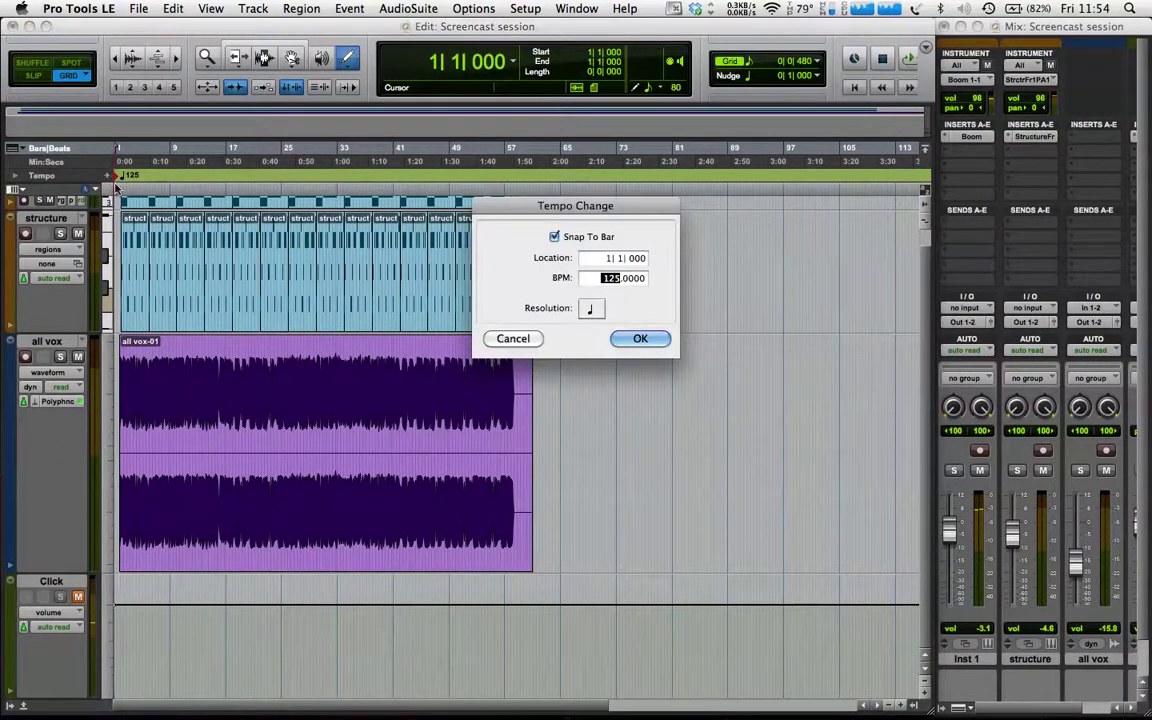
pyautogui.write('95')
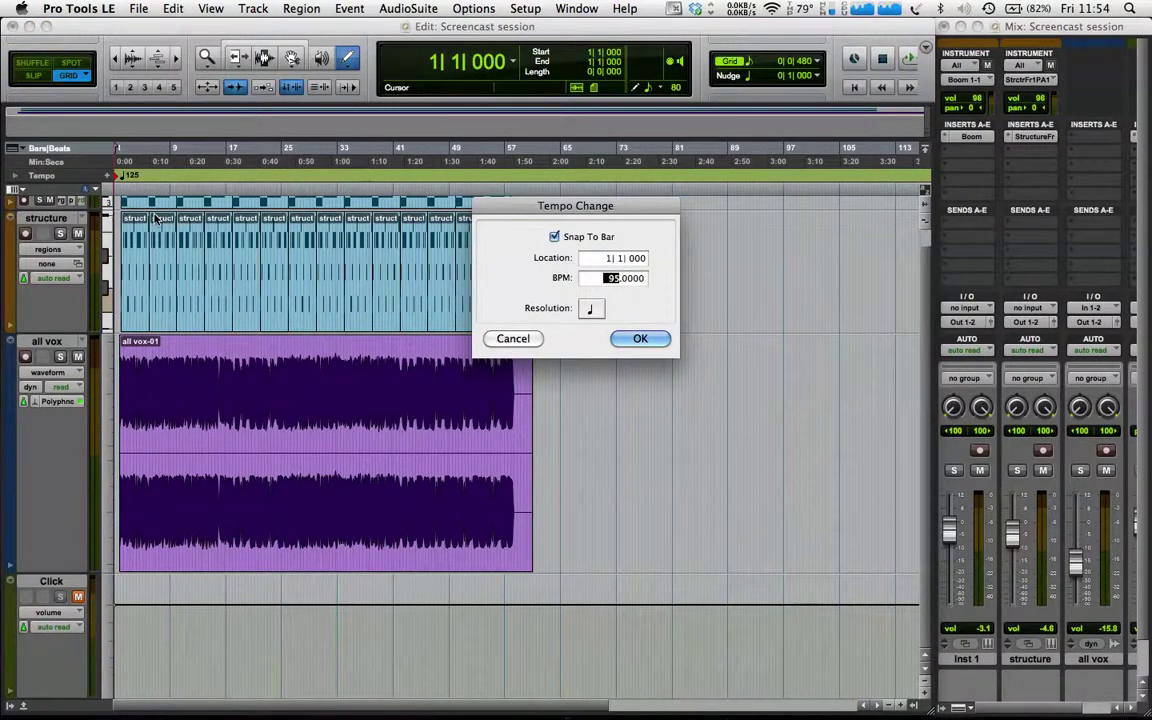
pyautogui.press('Return')
pyautogui.press('space')
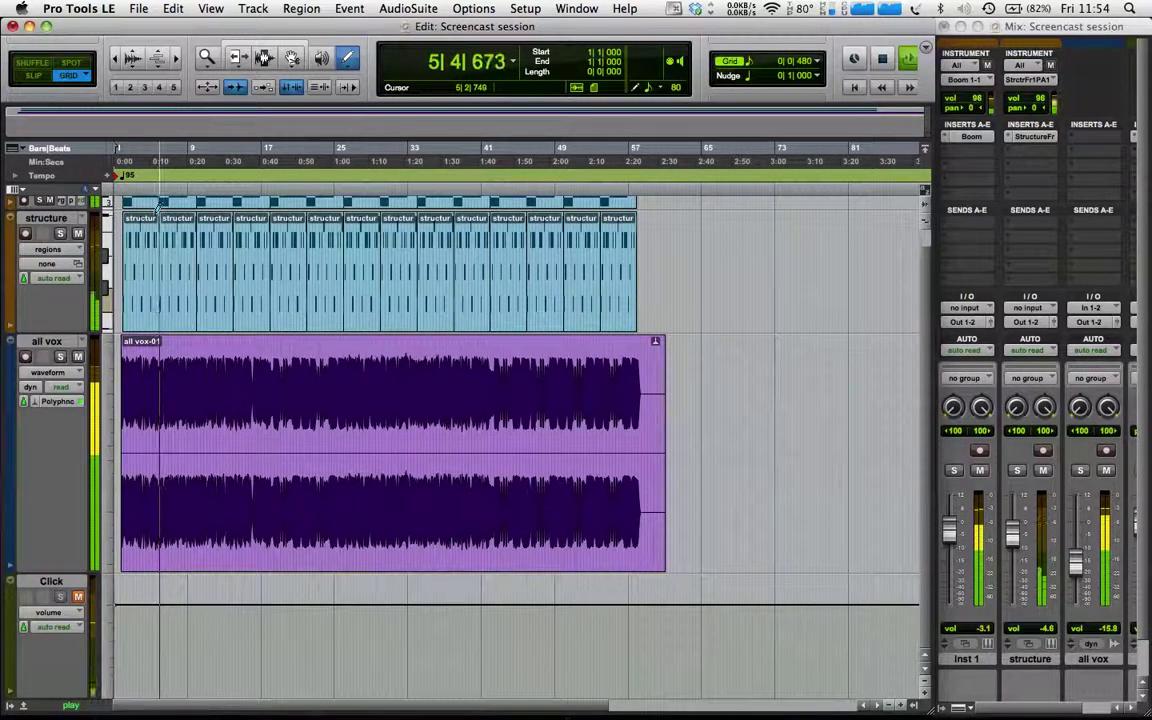
pyautogui.press('space')
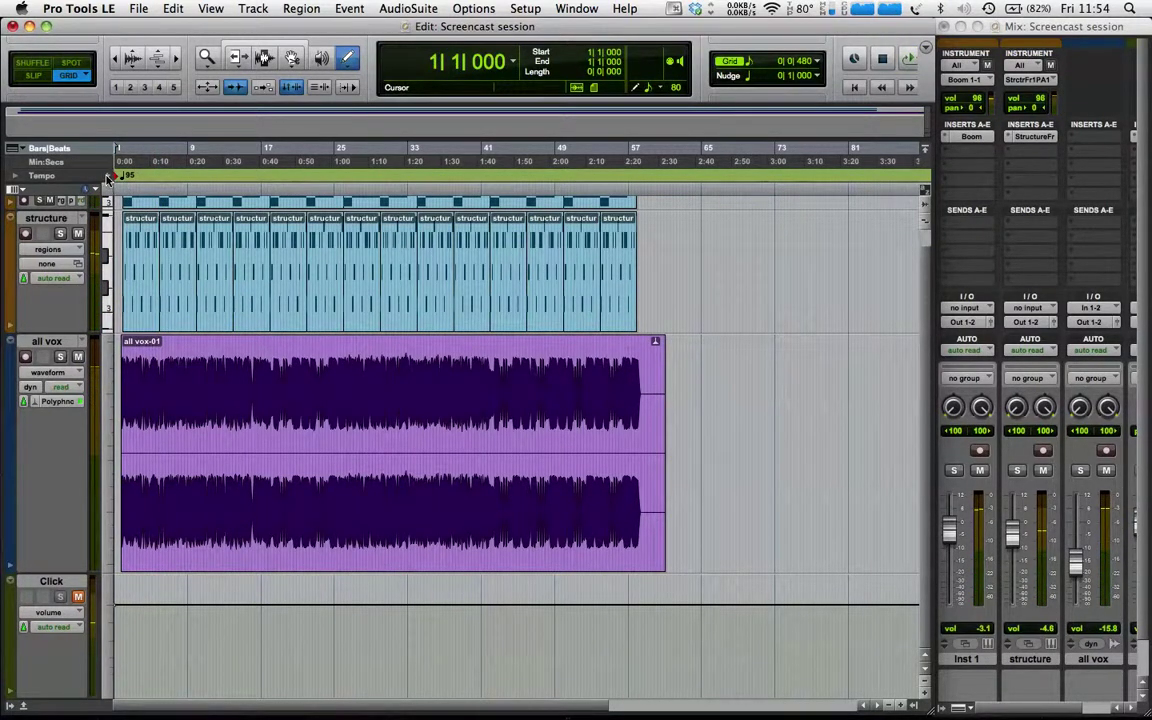
# Set the bar 1 tempo back to 117 BPM.
pyautogui.click(108, 178)
pyautogui.write('117')
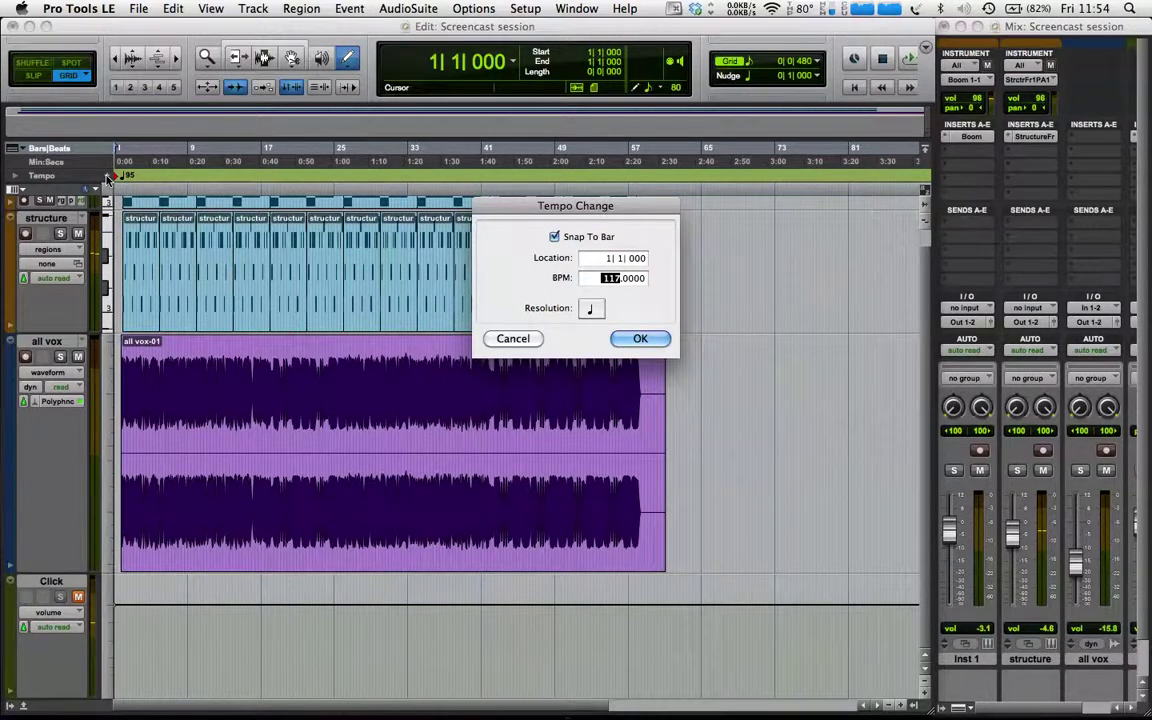
pyautogui.press('Return')
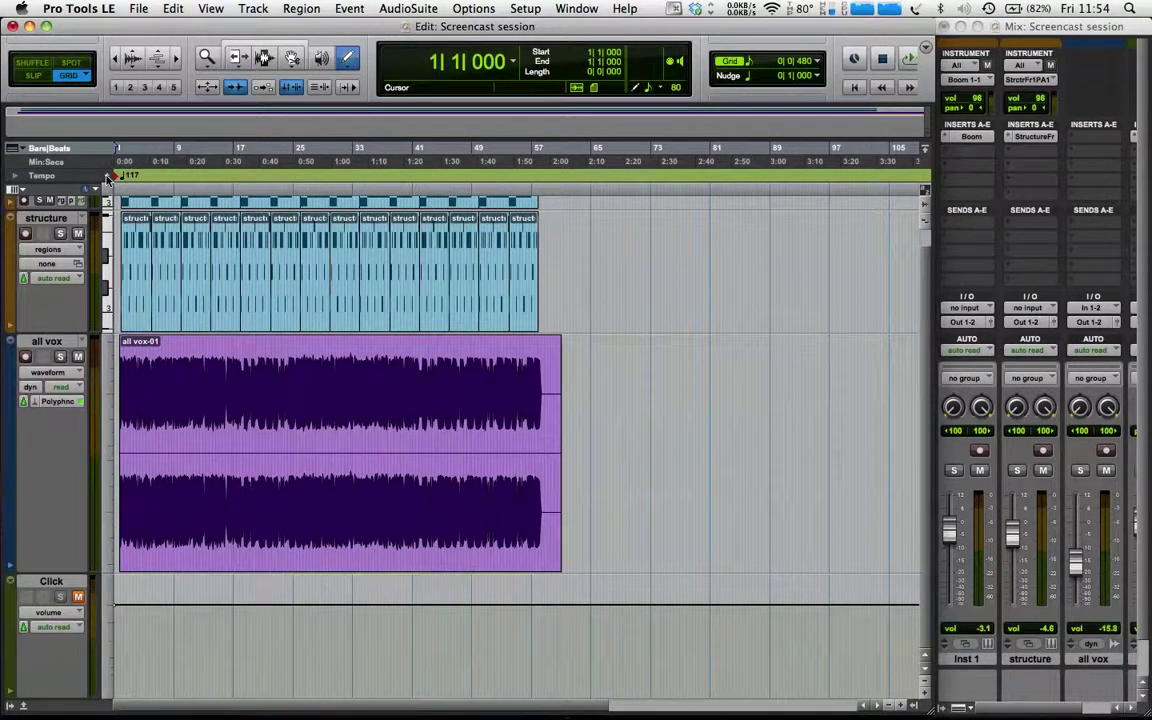